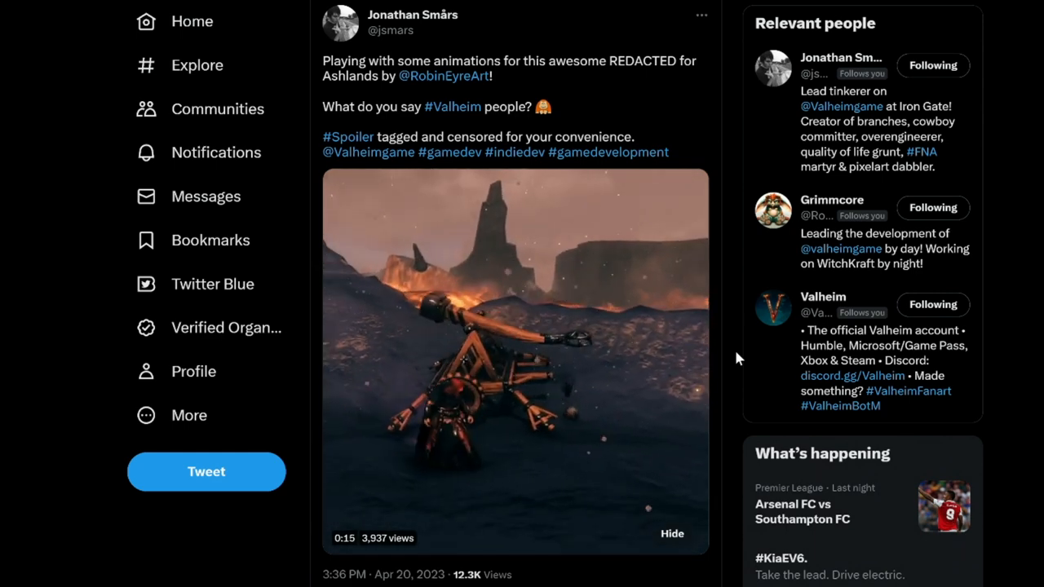
scroll(736, 352, down, 2)
scroll(736, 352, up, 2)
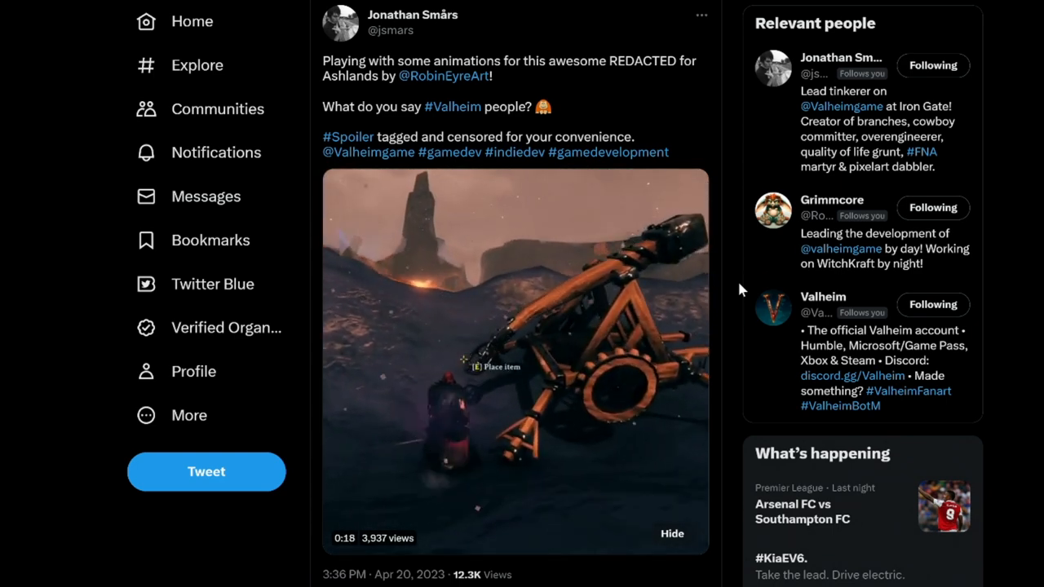
scroll(738, 285, down, 3)
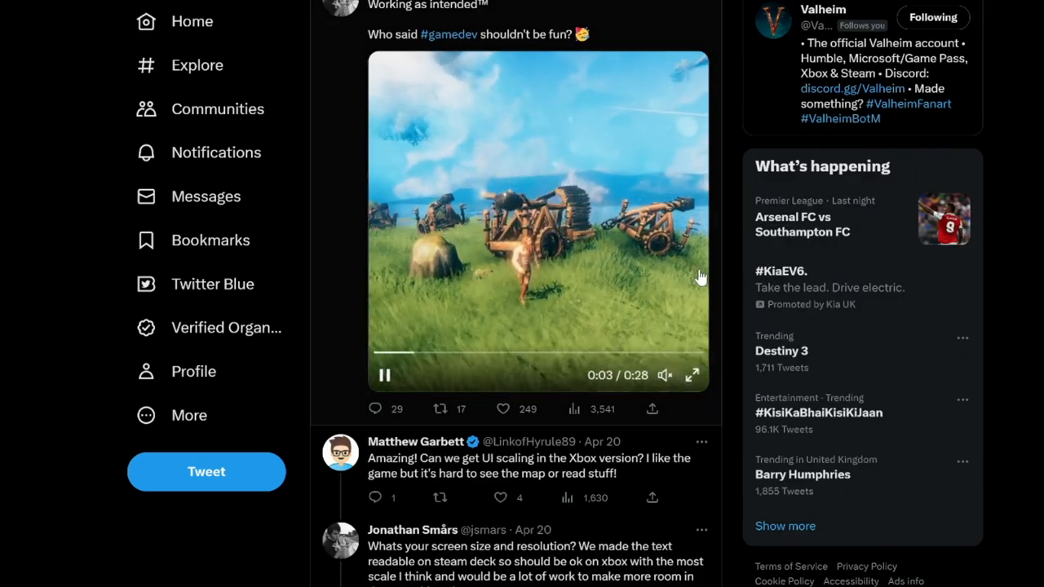
Step: Watch the 'Working as intended' catapult clip in fullscreen, then reach the Apr 18 death penalty GIF
click(692, 375)
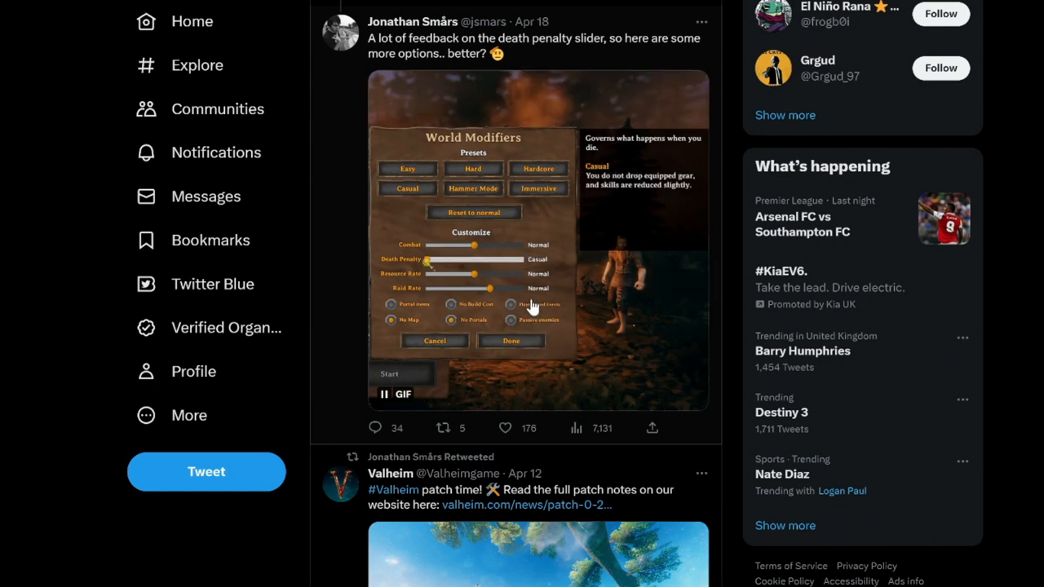
scroll(509, 312, down, 3)
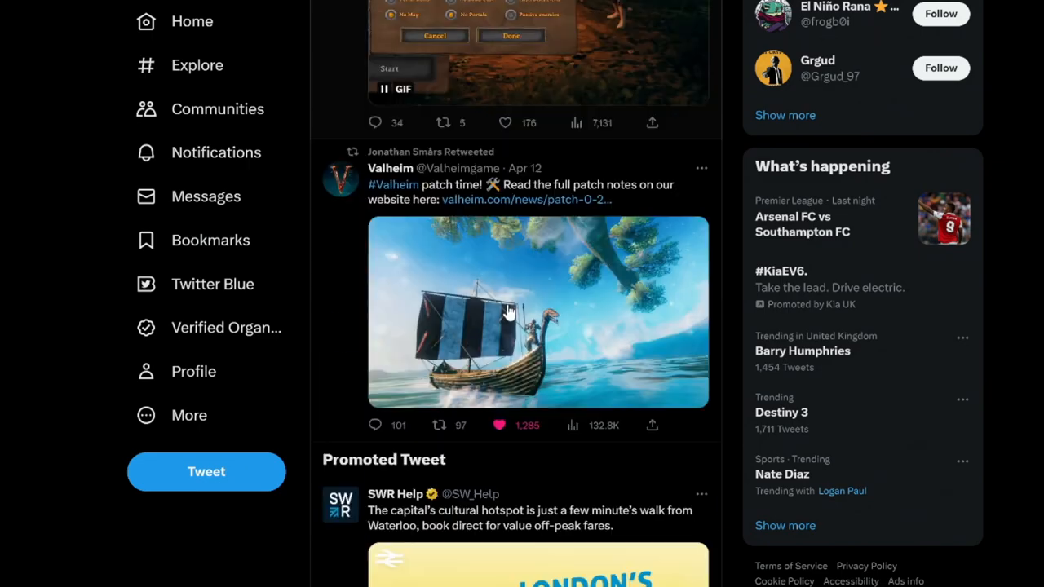
scroll(590, 335, down, 5)
scroll(591, 336, down, 5)
scroll(590, 336, up, 5)
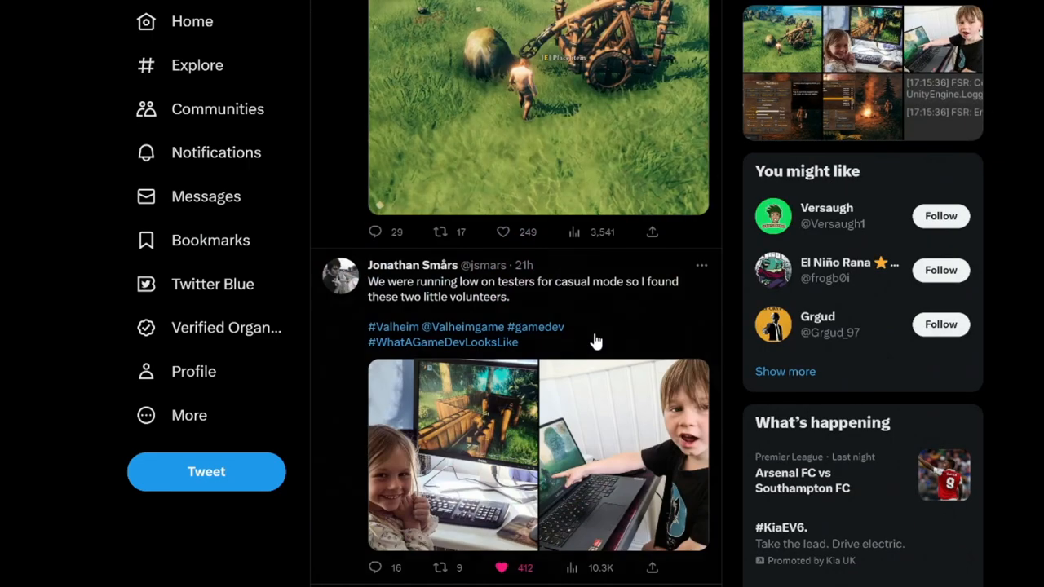
scroll(595, 342, up, 5)
scroll(596, 343, up, 5)
scroll(597, 346, up, 3)
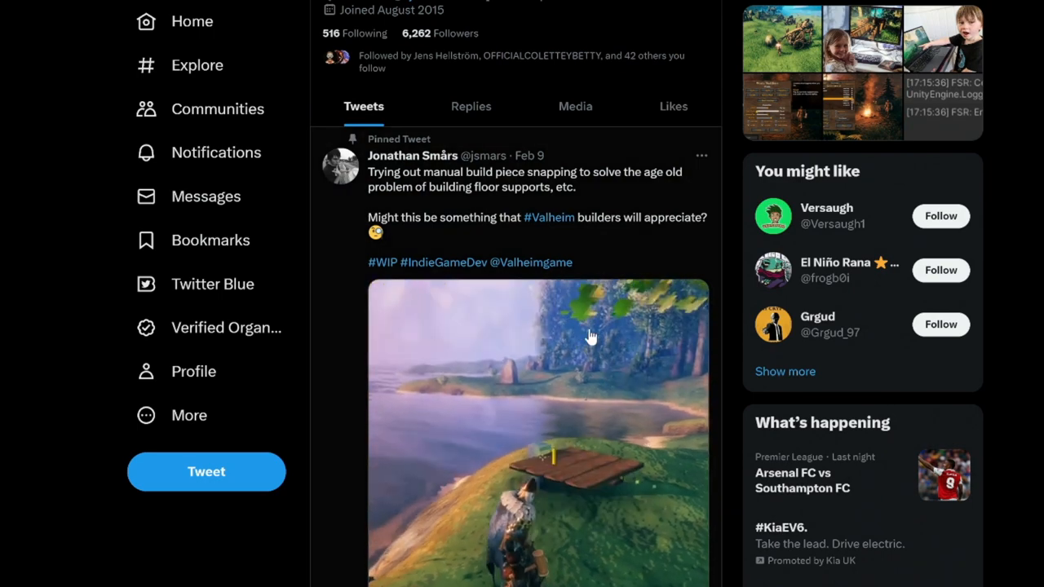
scroll(543, 303, down, 5)
scroll(543, 308, down, 5)
scroll(542, 308, down, 3)
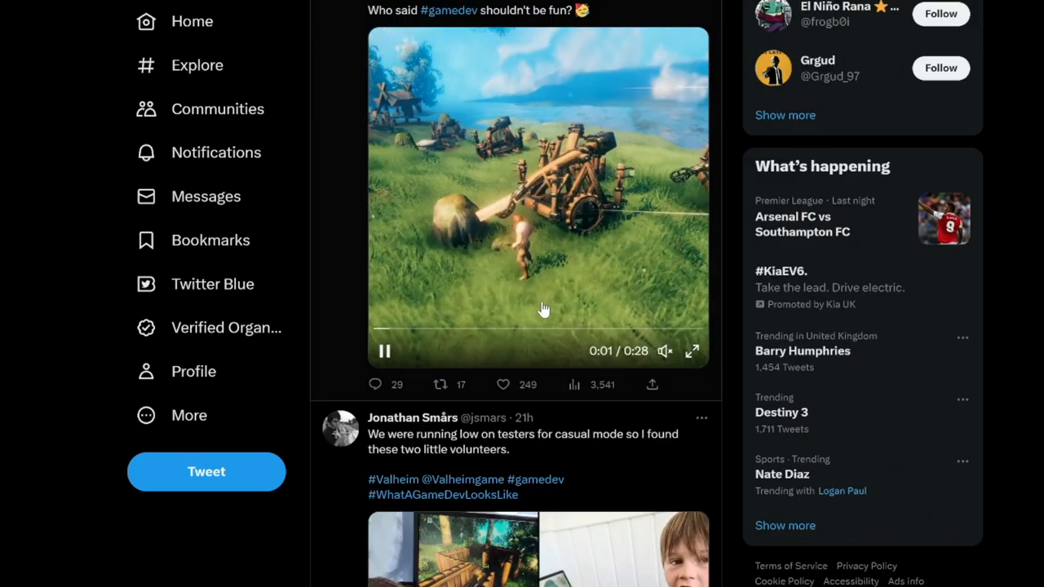
scroll(539, 307, down, 10)
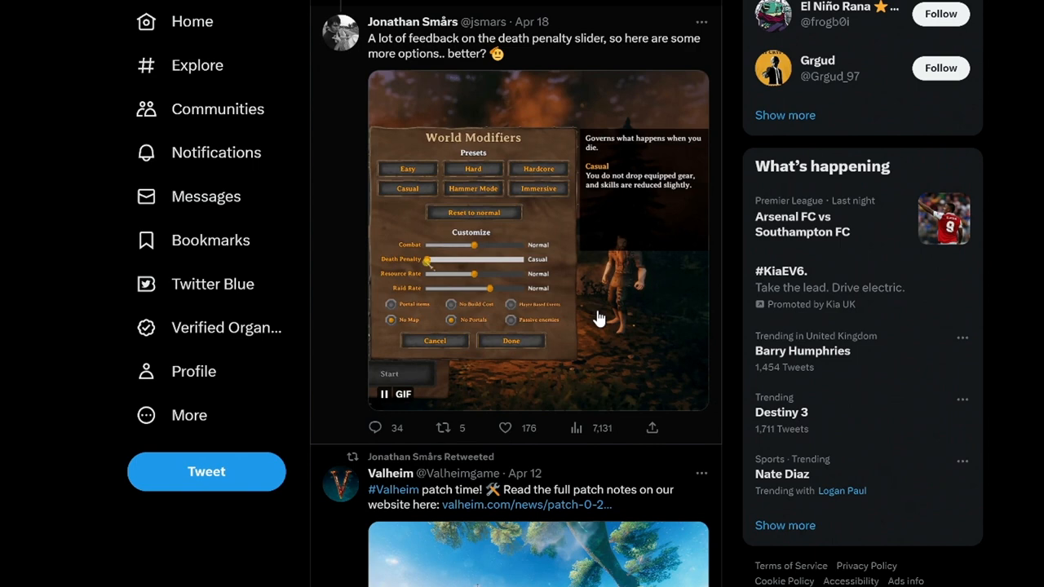
scroll(598, 318, up, 5)
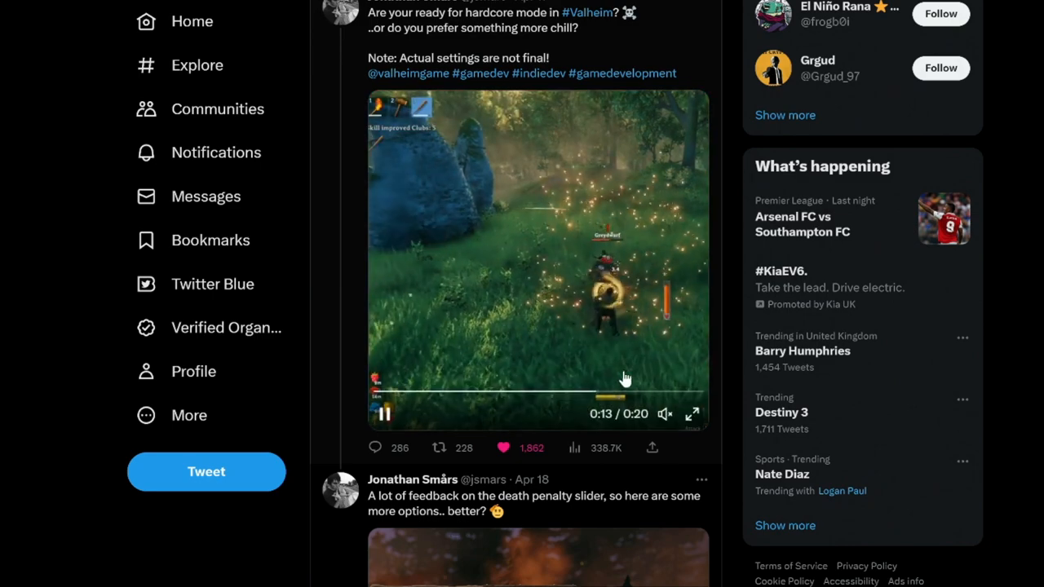
scroll(547, 345, down, 10)
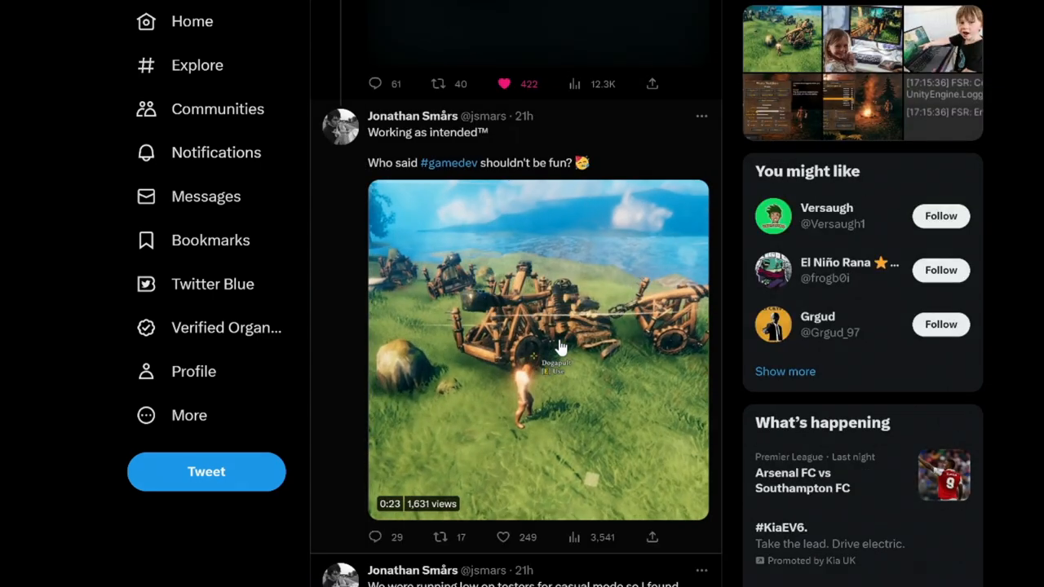